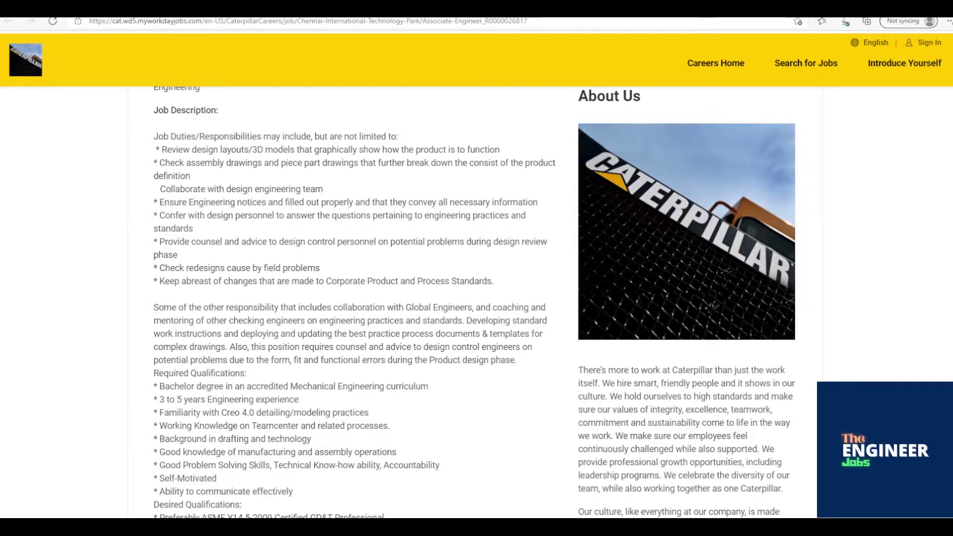
scroll(477, 298, down, 1)
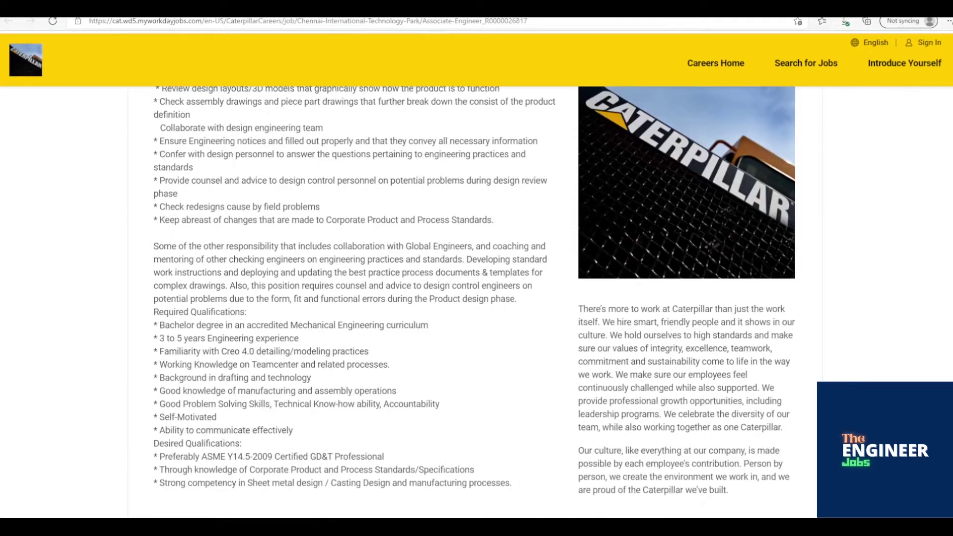
scroll(477, 298, down, 1)
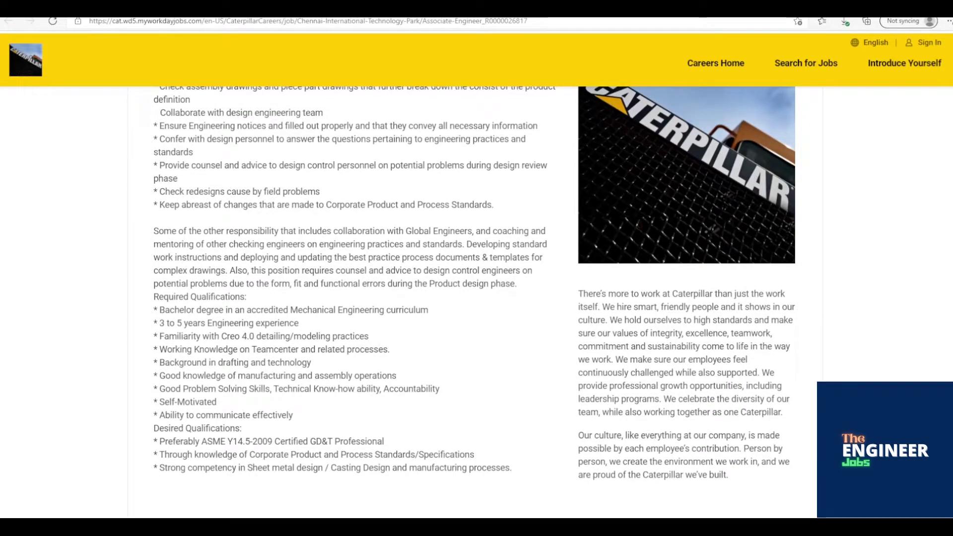
scroll(477, 298, down, 1)
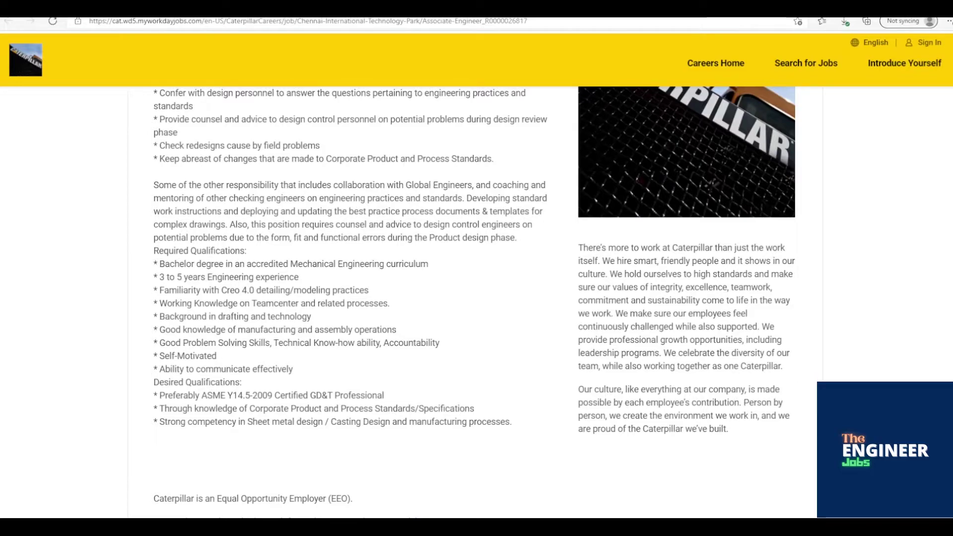
scroll(476, 298, down, 2)
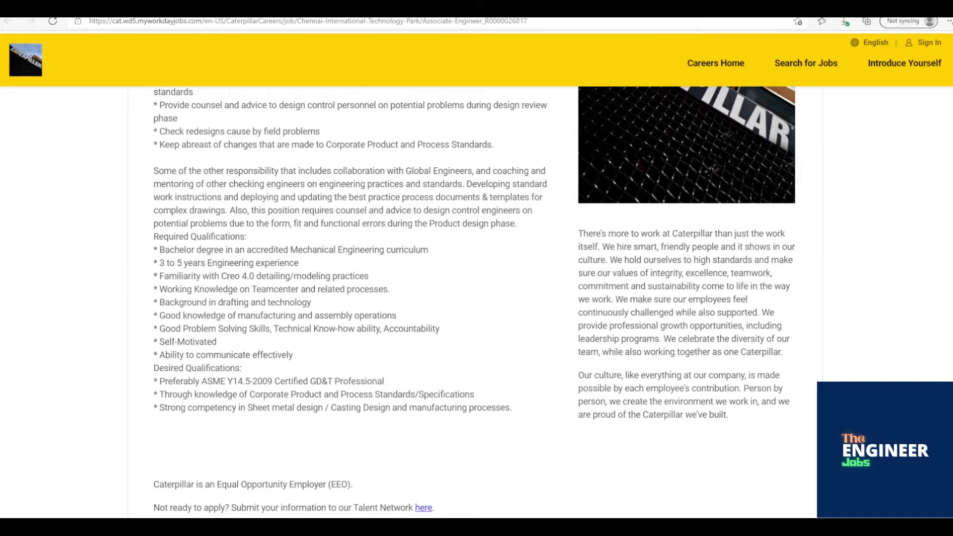
scroll(476, 298, down, 1)
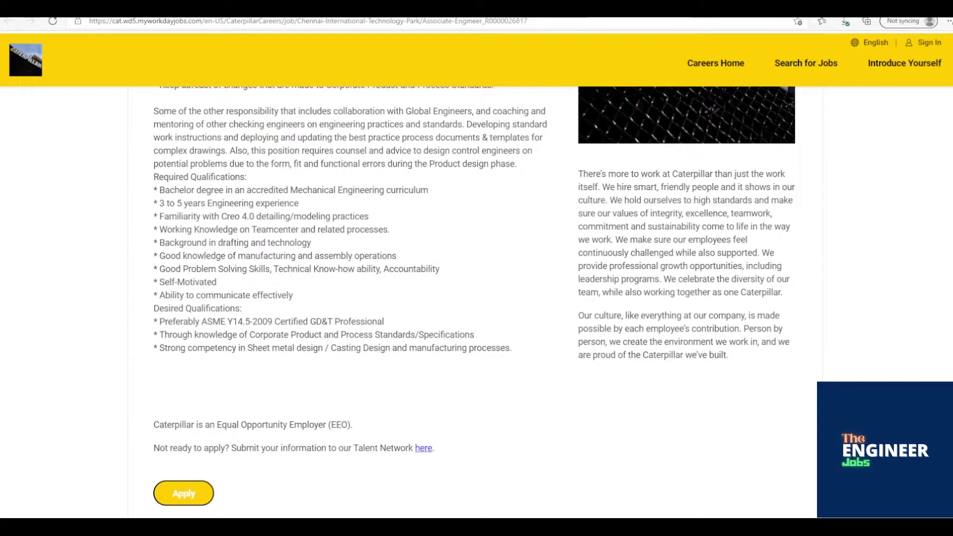
scroll(477, 298, down, 2)
scroll(477, 298, down, 1)
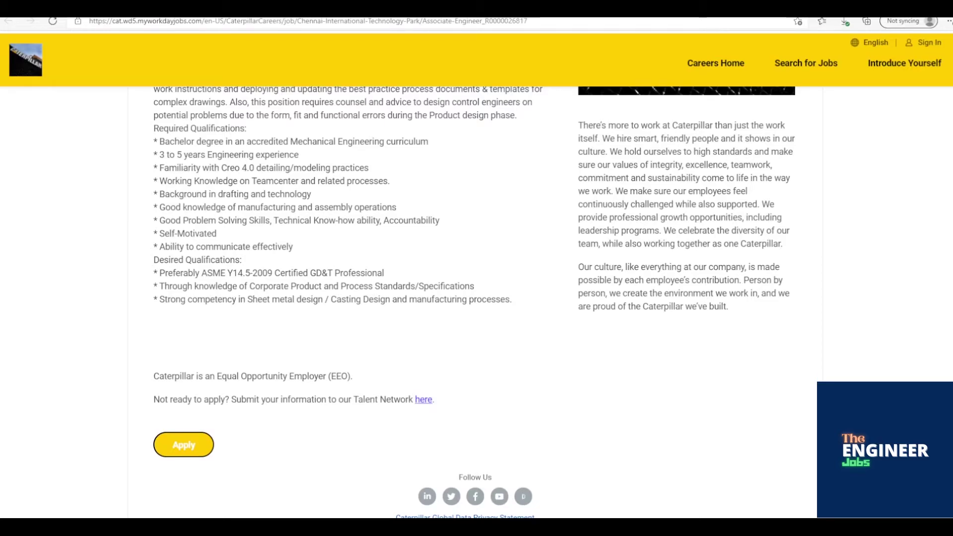
scroll(477, 297, down, 1)
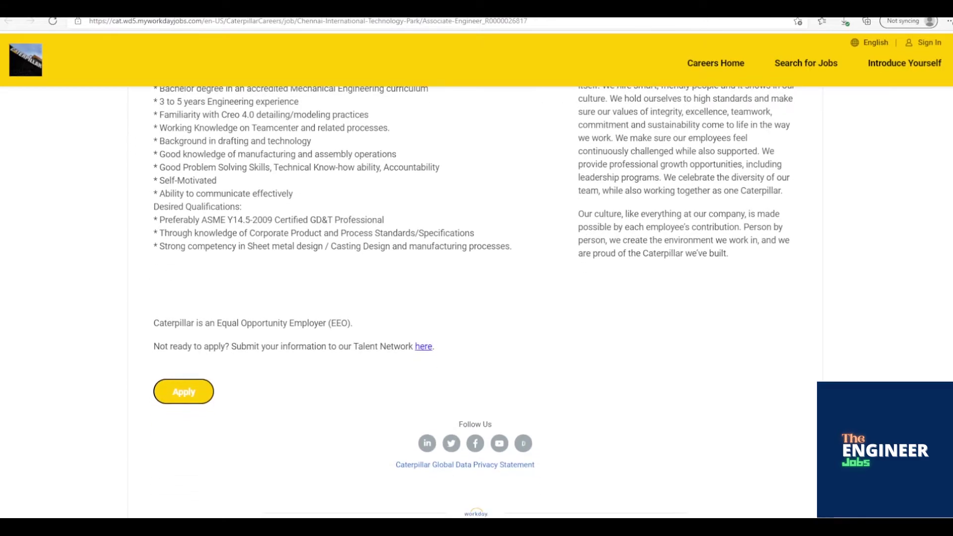
scroll(476, 298, down, 1)
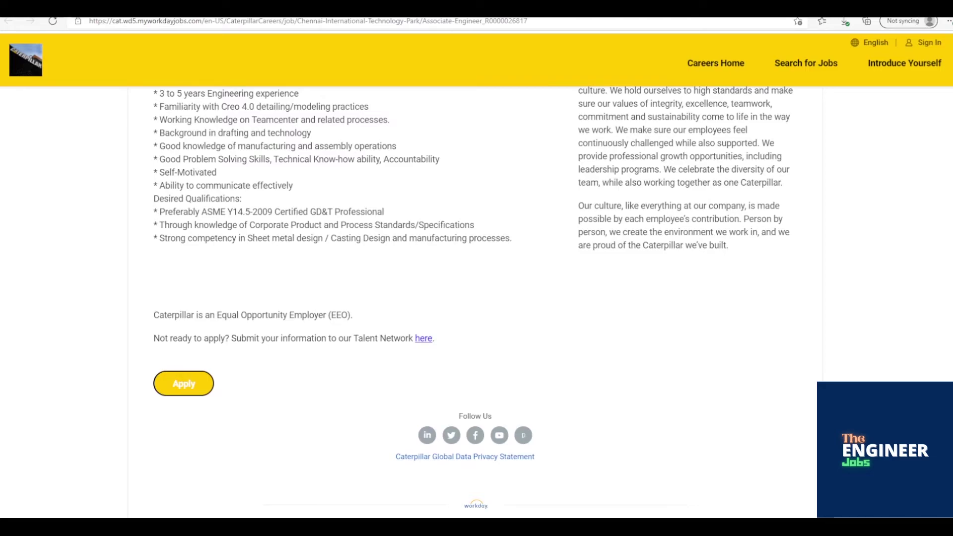
scroll(476, 298, down, 2)
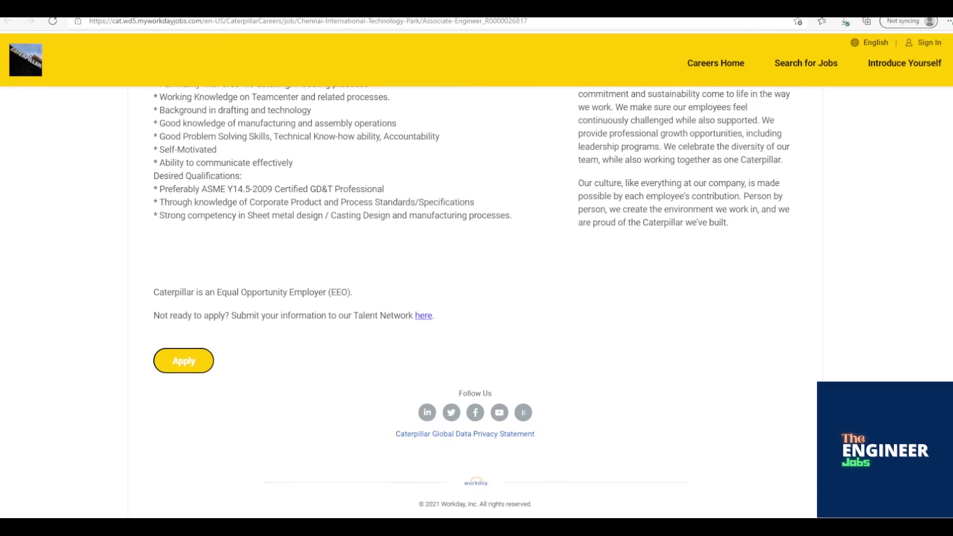
scroll(477, 298, down, 1)
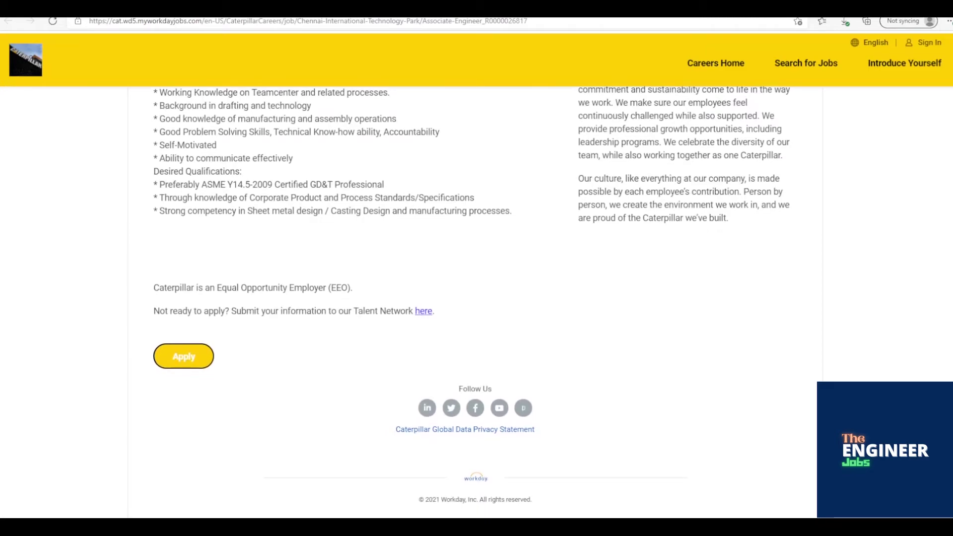